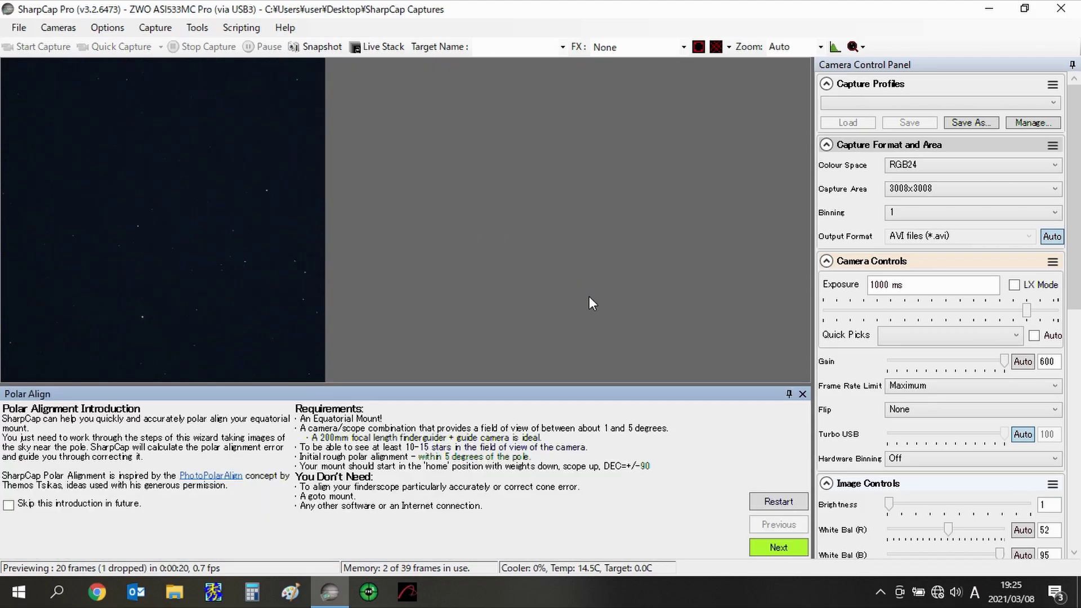
Step: Start the polar alignment with the ZWO ASI533MC Pro, restarting it once to capture the first image afresh
{"action": "left_click", "coordinate": [772, 545]}
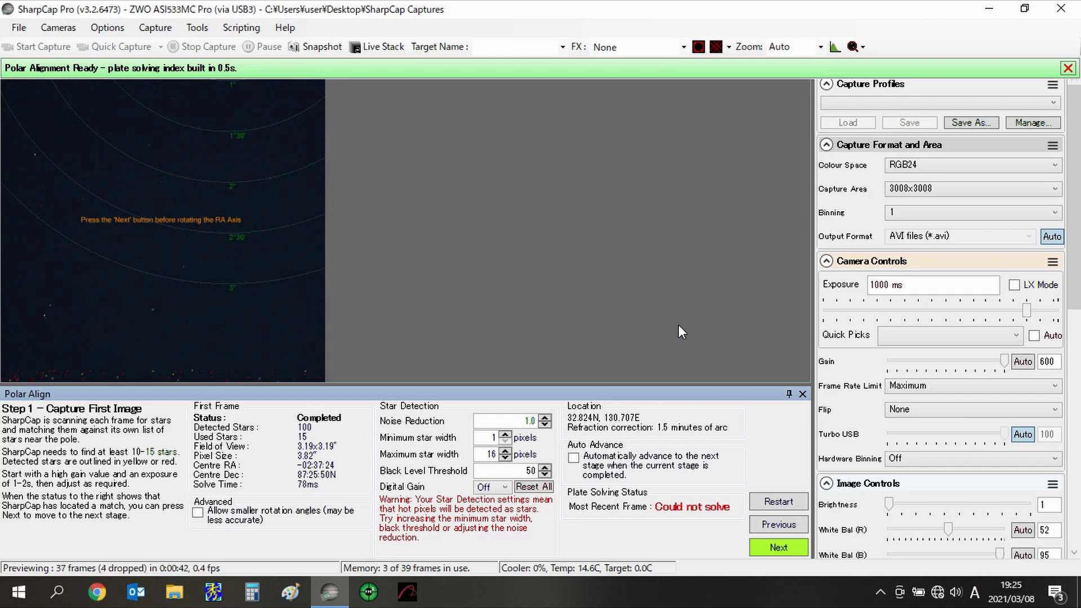
{"action": "left_click", "coordinate": [779, 502]}
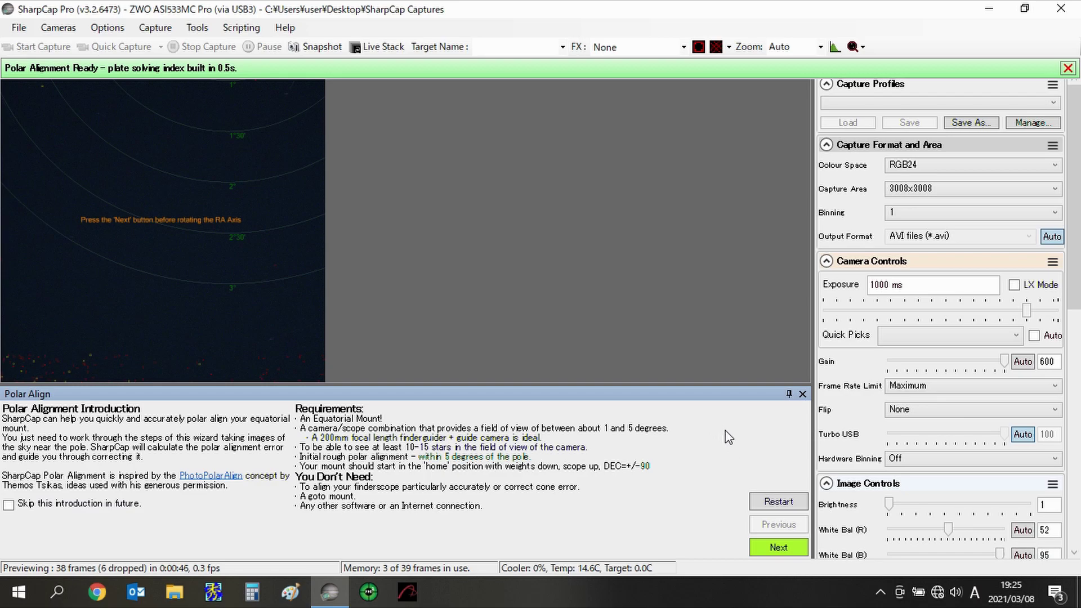
{"action": "left_click", "coordinate": [779, 547]}
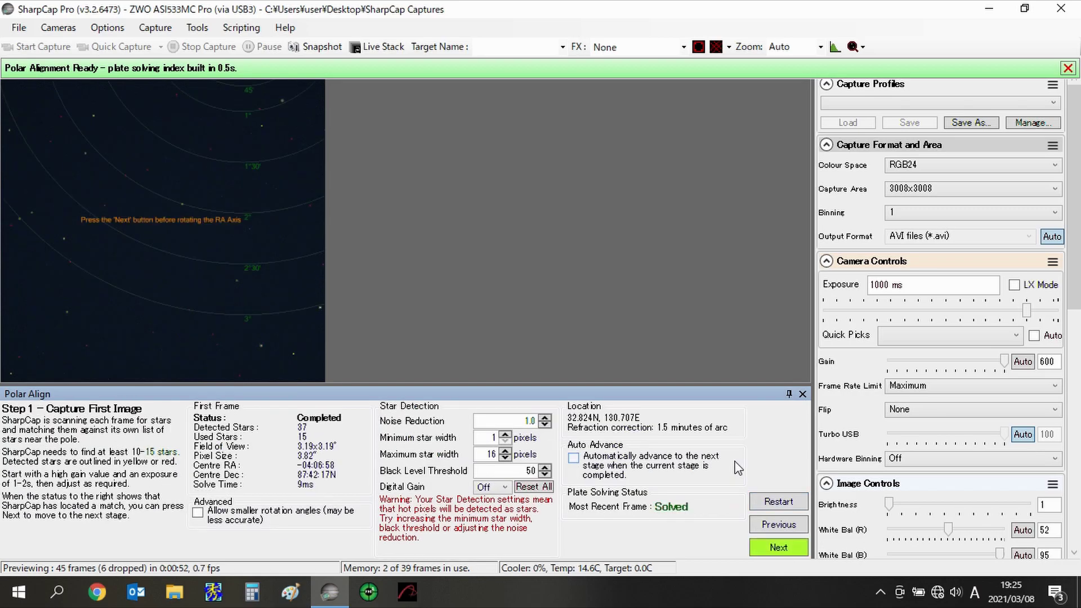
Step: Capture the second polar alignment image, proceed to the final mount adjustment stage and close the polar alignment
{"action": "left_click", "coordinate": [768, 545]}
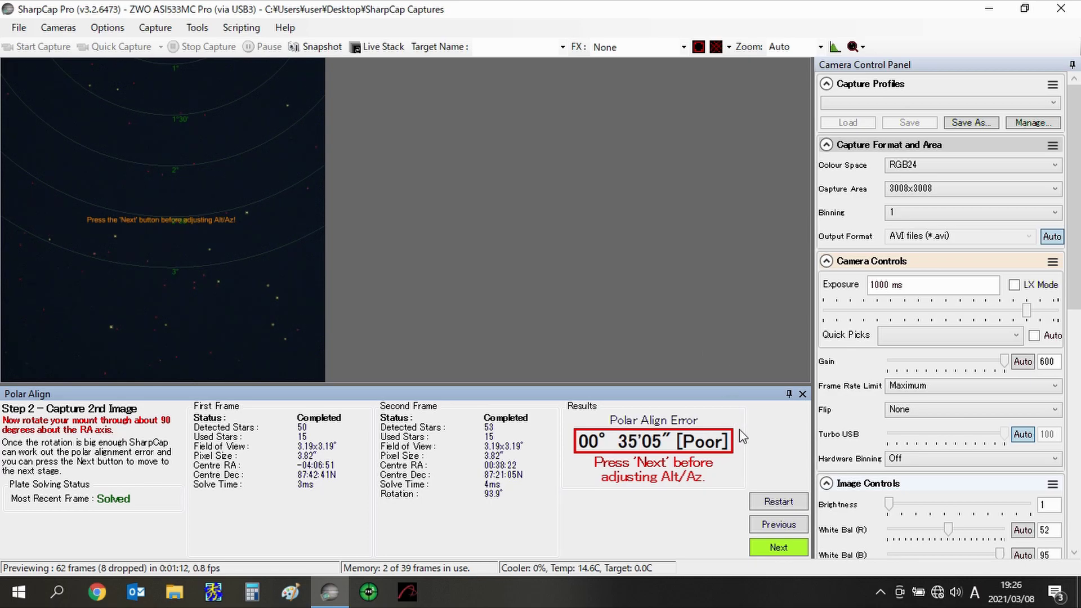
{"action": "left_click", "coordinate": [777, 547]}
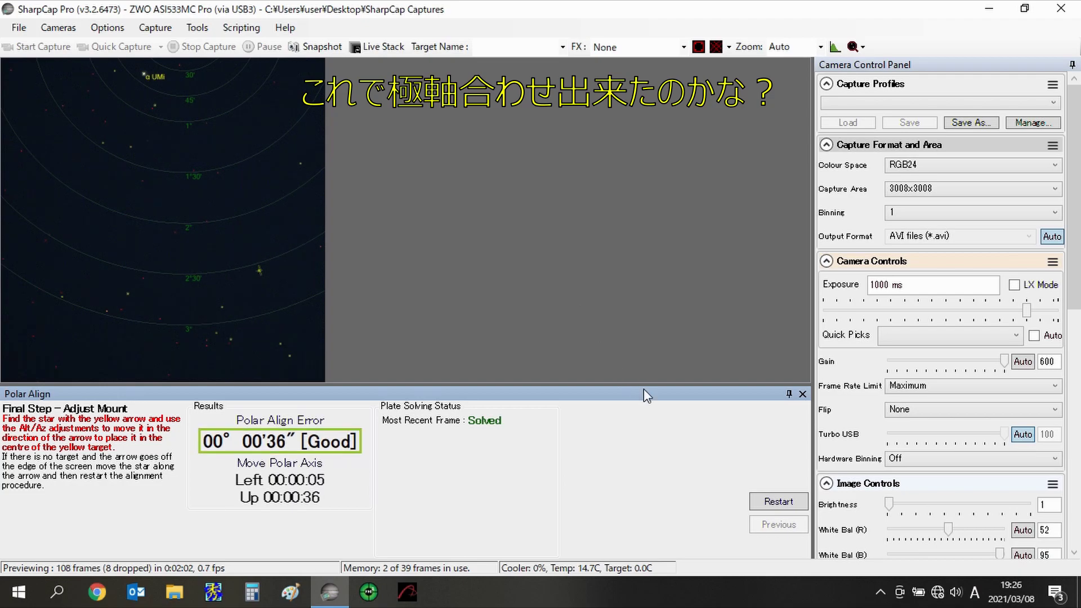
{"action": "left_click", "coordinate": [802, 394]}
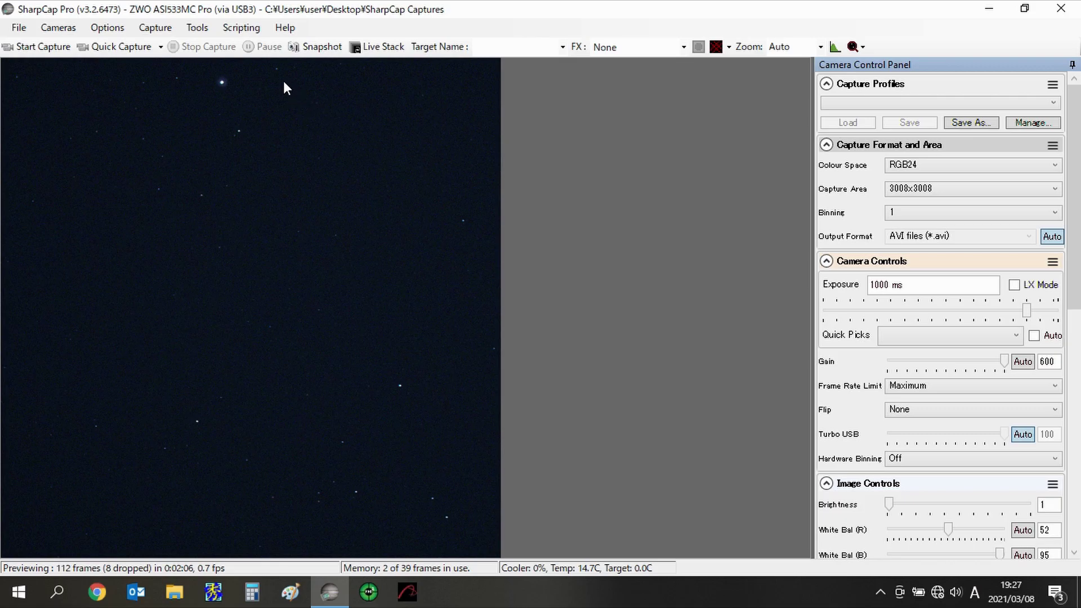
Step: Recheck the polar alignment error by repeating the first and second image captures with the same camera, and close the polar alignment
{"action": "left_click", "coordinate": [198, 28]}
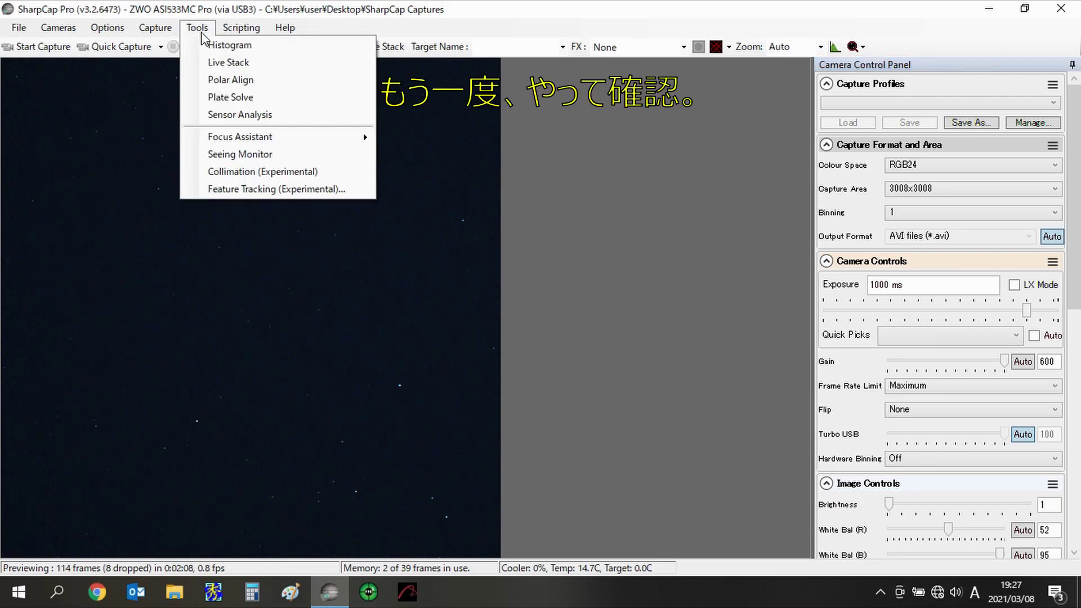
{"action": "left_click", "coordinate": [643, 183]}
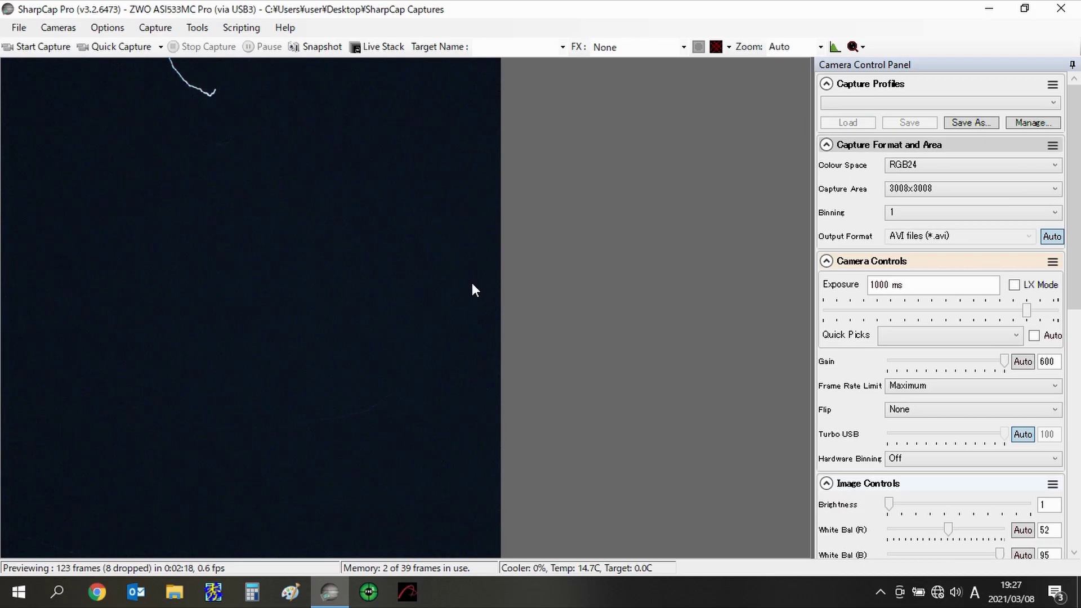
{"action": "left_click", "coordinate": [194, 28]}
{"action": "left_click", "coordinate": [213, 77]}
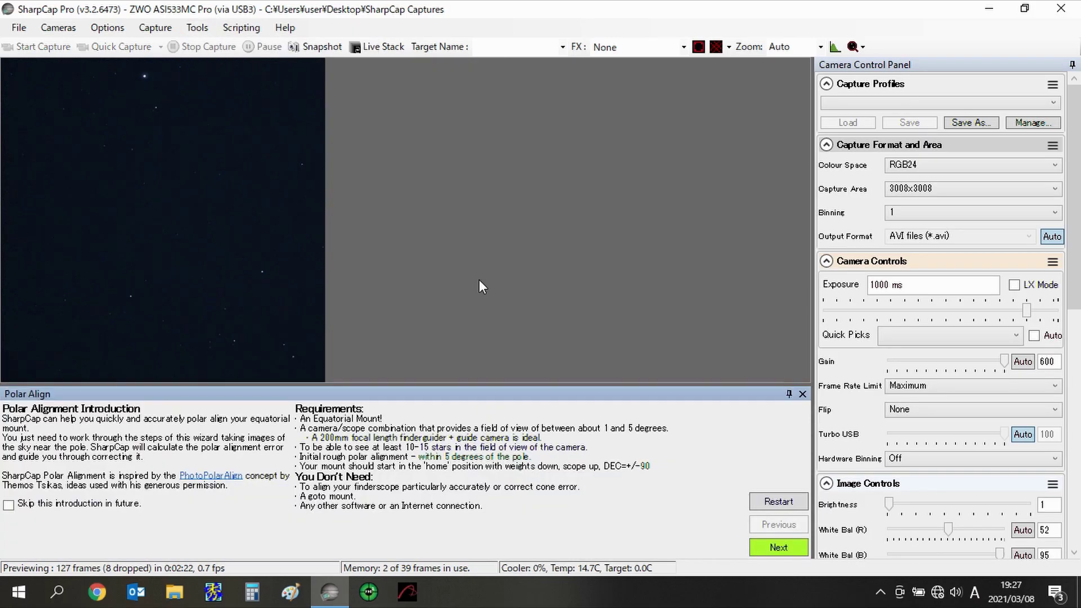
{"action": "left_click", "coordinate": [776, 547]}
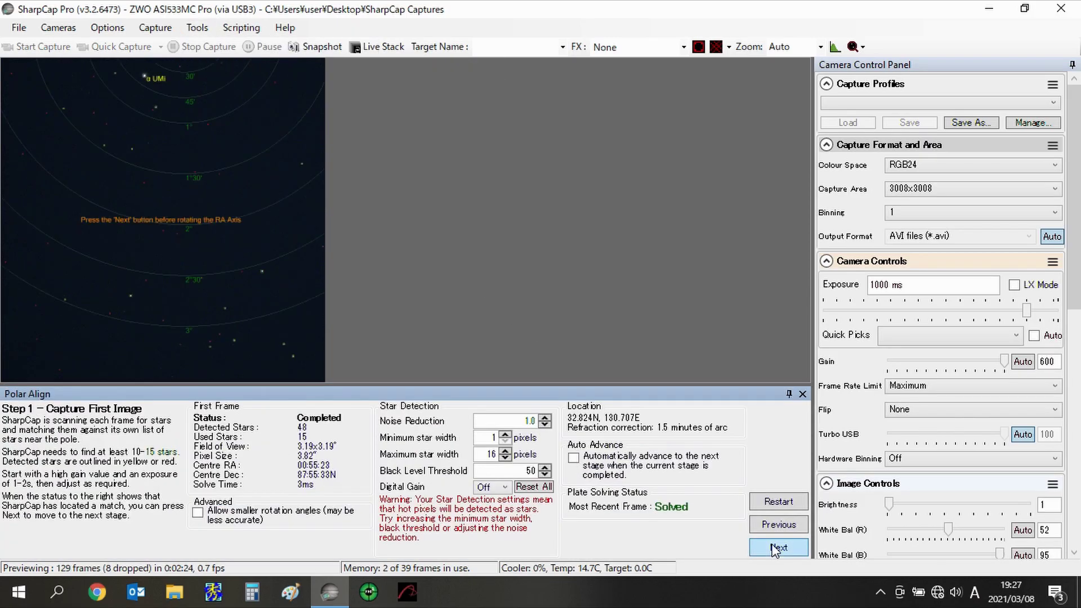
{"action": "left_click", "coordinate": [777, 547]}
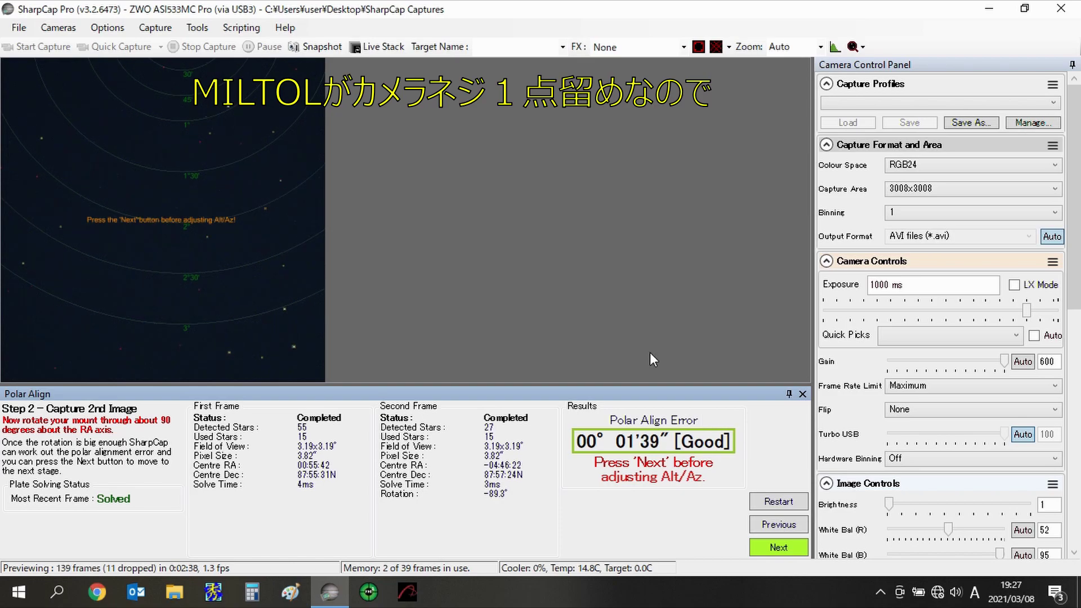
{"action": "left_click", "coordinate": [803, 394]}
Step: Switch to the QHY5LII-C camera and open the Polar Align tool for it
{"action": "left_click", "coordinate": [71, 29]}
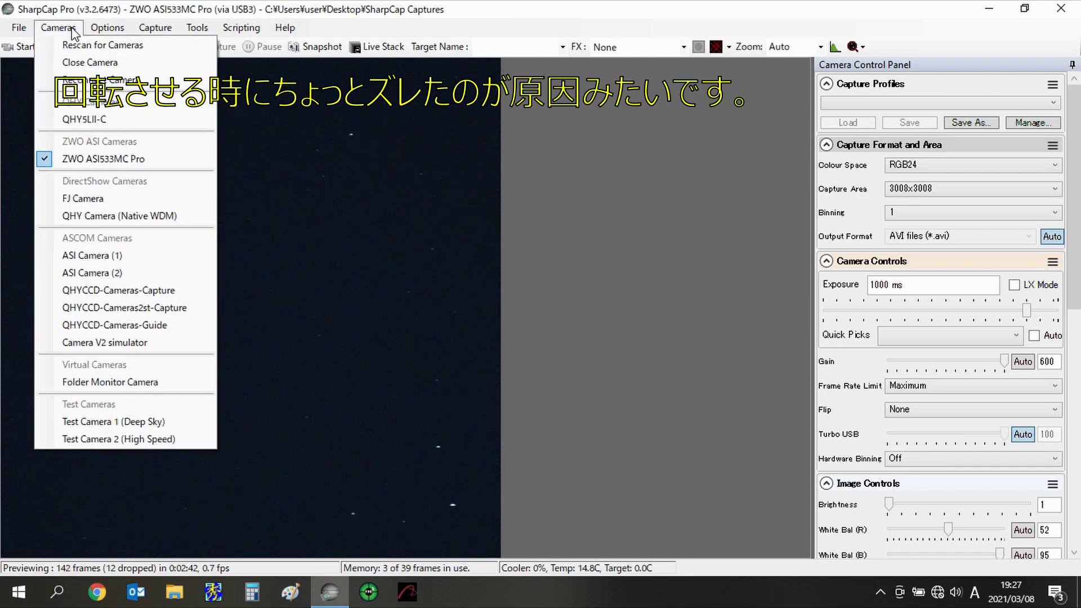
{"action": "left_click", "coordinate": [99, 120]}
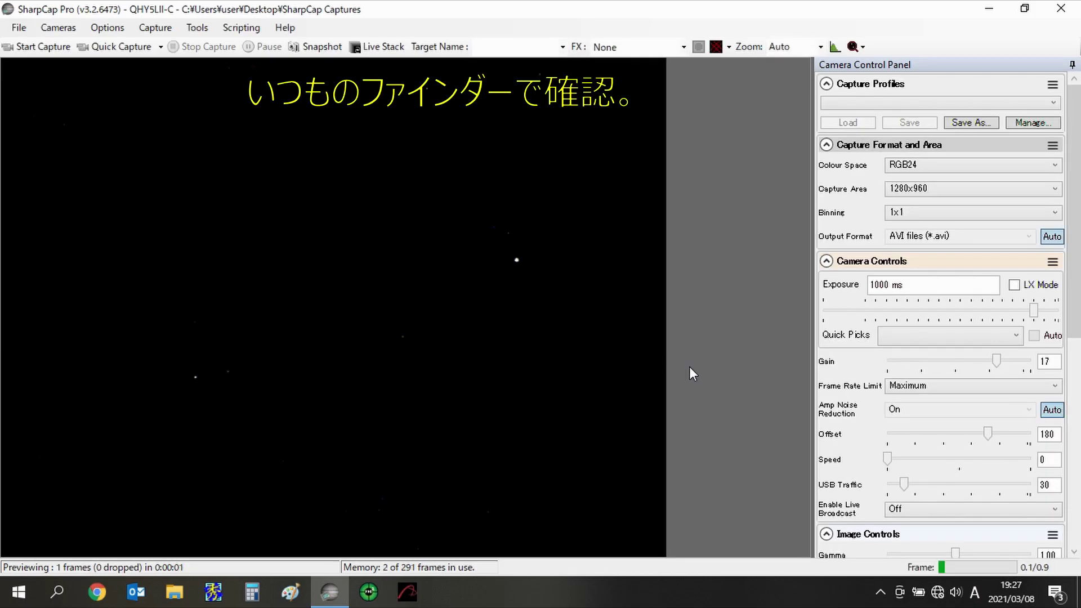
{"action": "left_click", "coordinate": [197, 27]}
{"action": "left_click", "coordinate": [219, 79]}
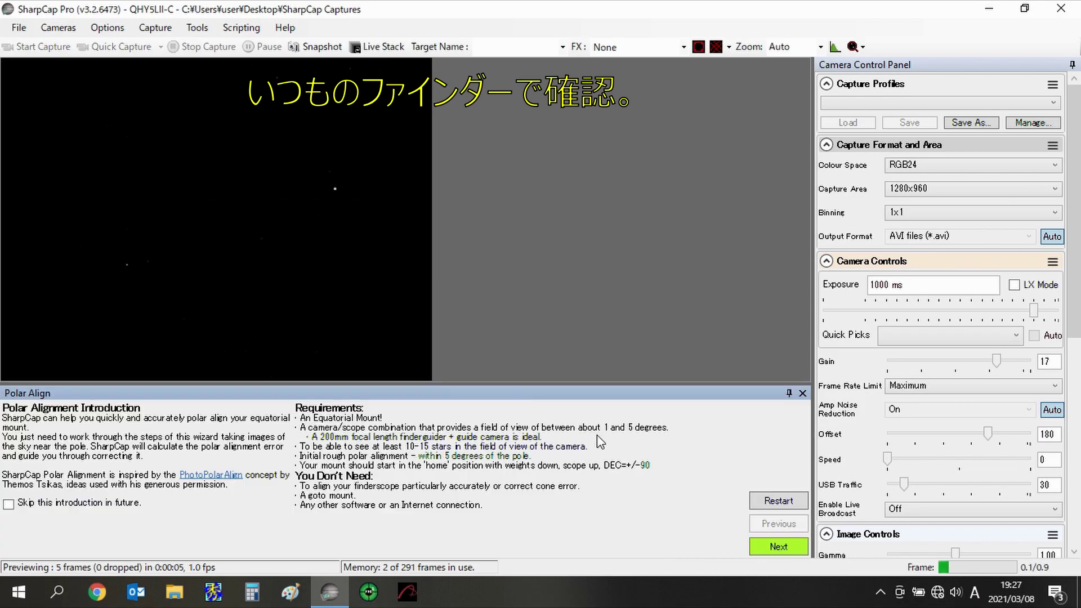
Step: Set the camera gain to 17 and carry the polar alignment through both image captures to the mount adjustment stage
{"action": "left_click", "coordinate": [1031, 366]}
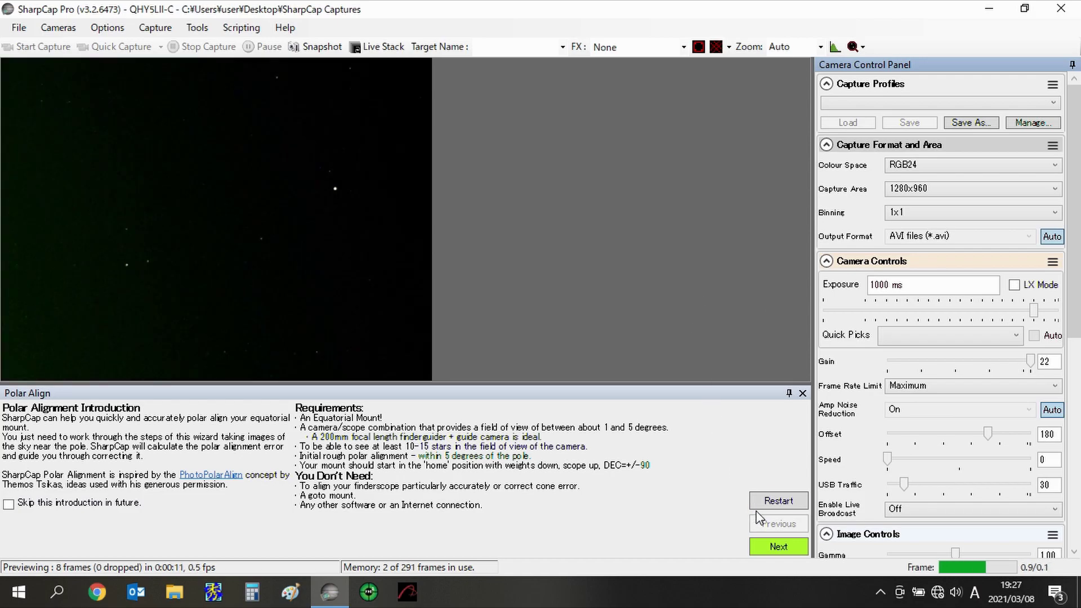
{"action": "left_click", "coordinate": [777, 544]}
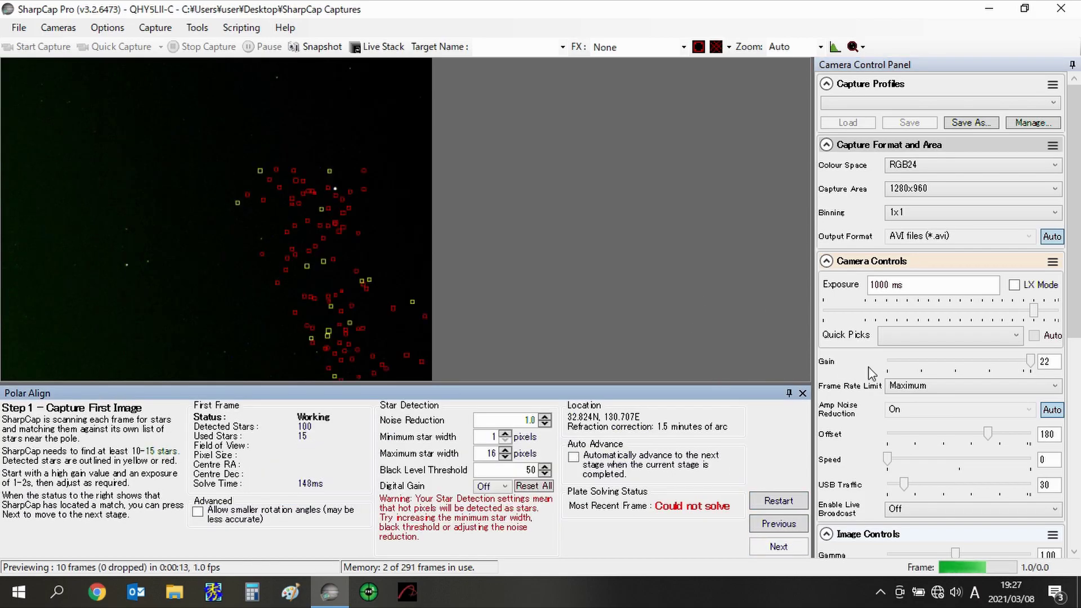
{"action": "left_click", "coordinate": [960, 361]}
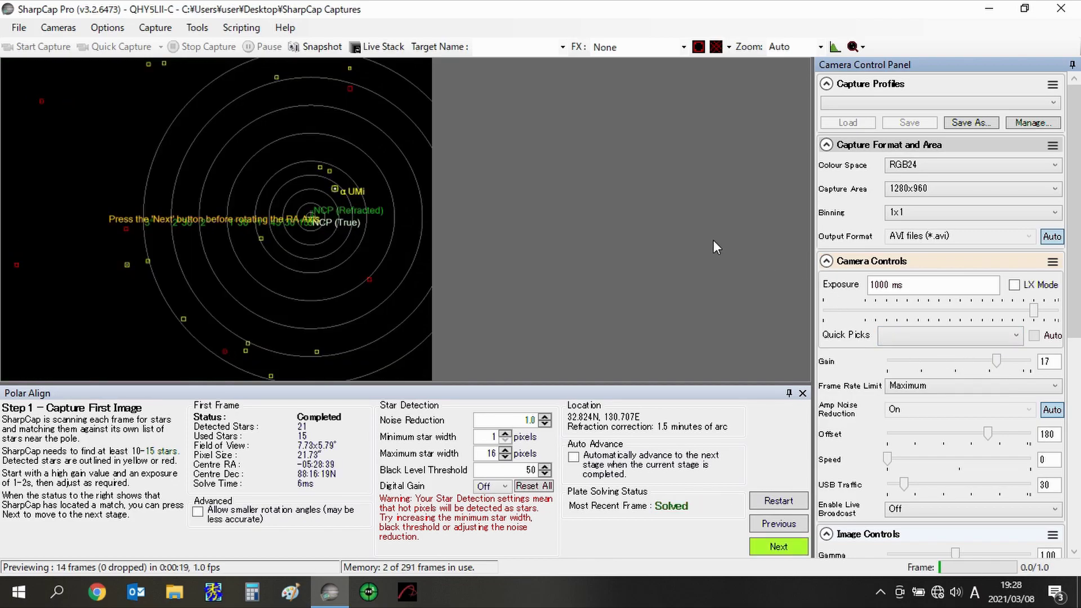
{"action": "left_click", "coordinate": [783, 546]}
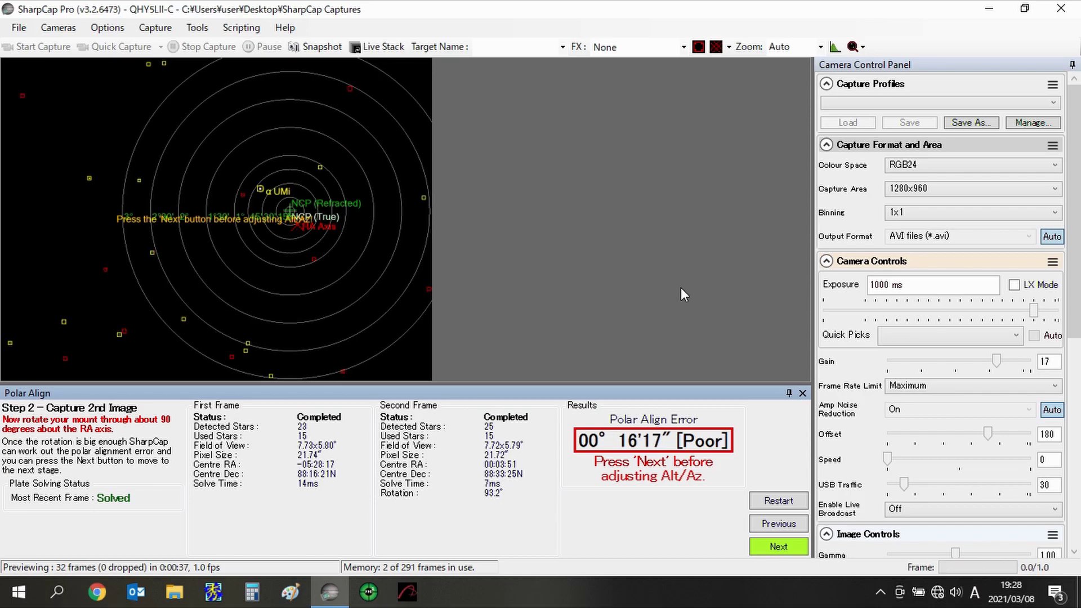
{"action": "left_click", "coordinate": [759, 544]}
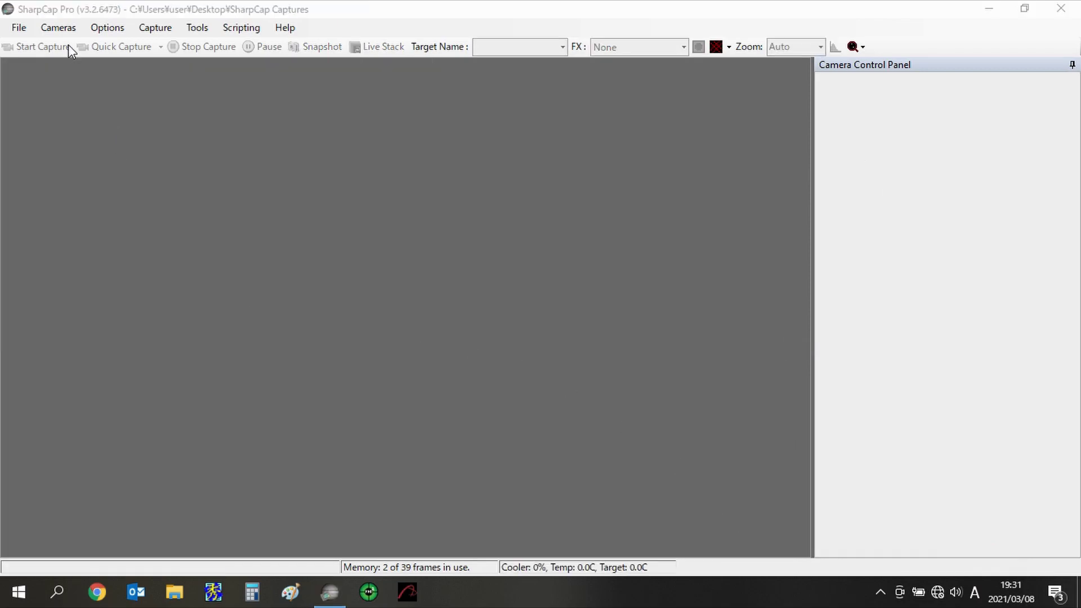
Step: Connect the ZWO ASI533MC Pro camera and change the preview reticle to concentric circles with a crosshair
{"action": "left_click", "coordinate": [58, 29]}
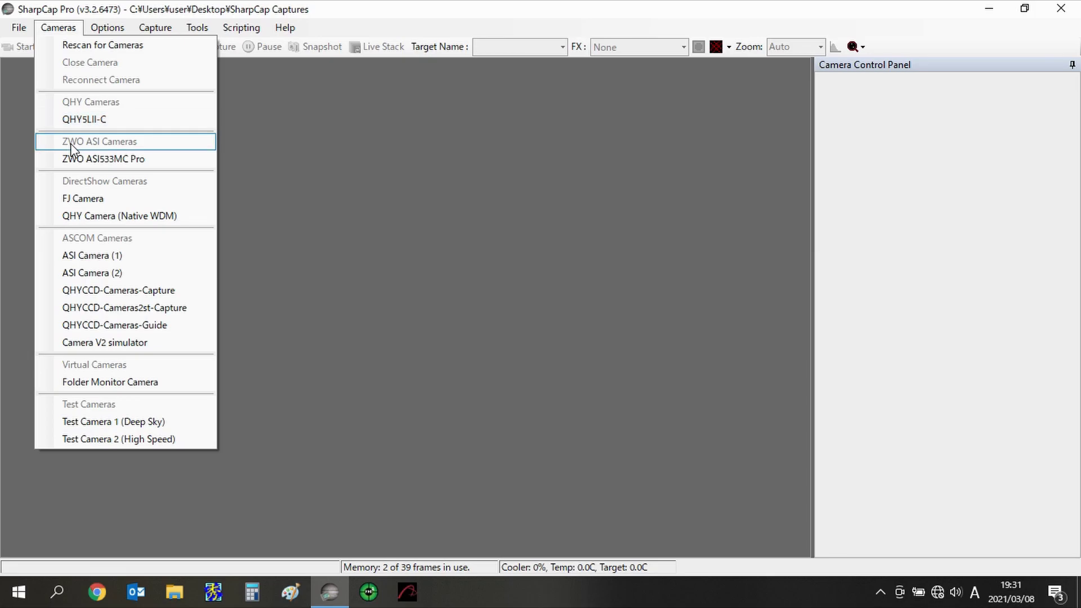
{"action": "left_click", "coordinate": [73, 159]}
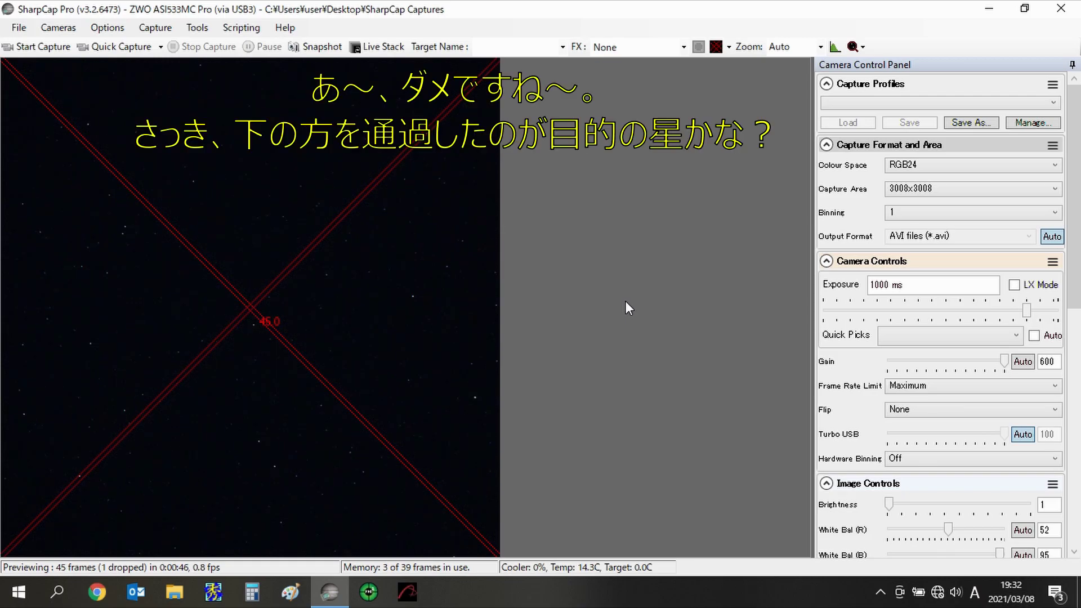
{"action": "left_click", "coordinate": [714, 52]}
{"action": "left_click", "coordinate": [714, 52]}
{"action": "left_click", "coordinate": [713, 52]}
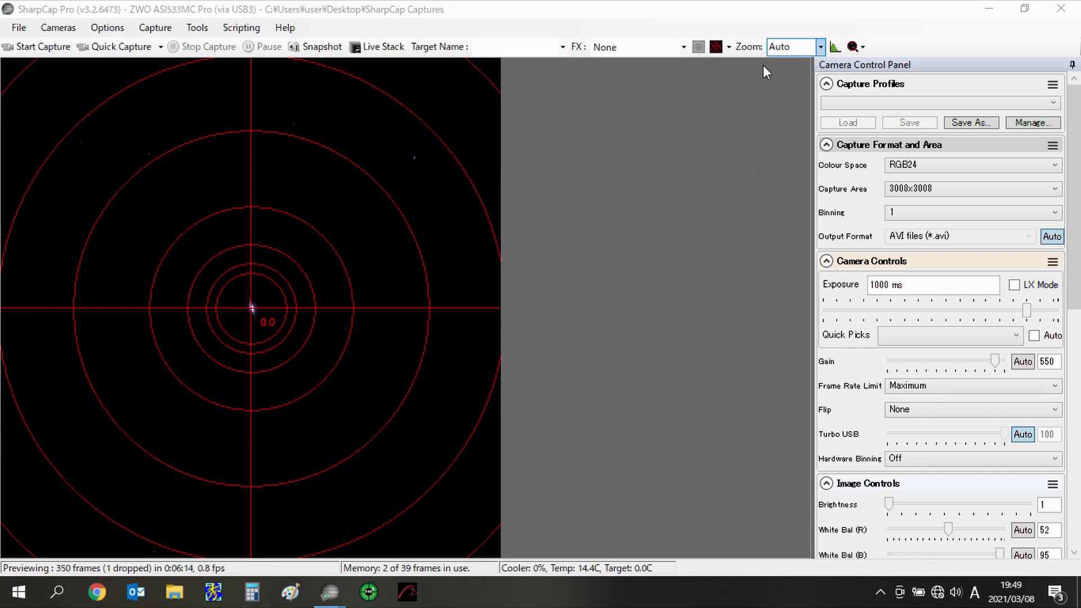
Step: Turn off the reticle overlay and set the preview zoom to 200%
{"action": "left_click", "coordinate": [723, 48]}
{"action": "left_click", "coordinate": [724, 49]}
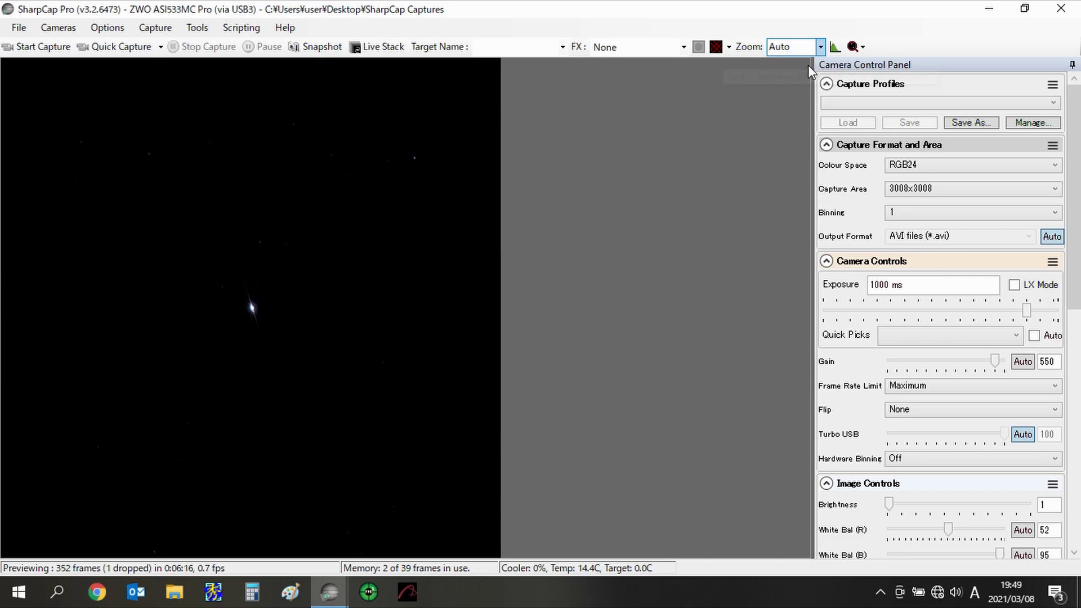
{"action": "left_click", "coordinate": [820, 47]}
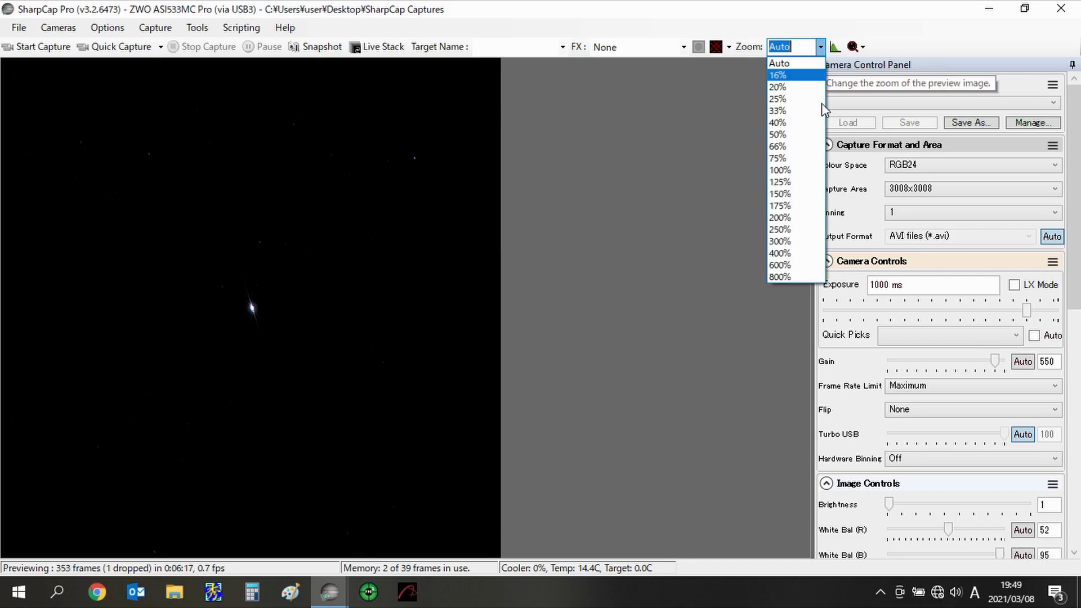
{"action": "left_click", "coordinate": [811, 217]}
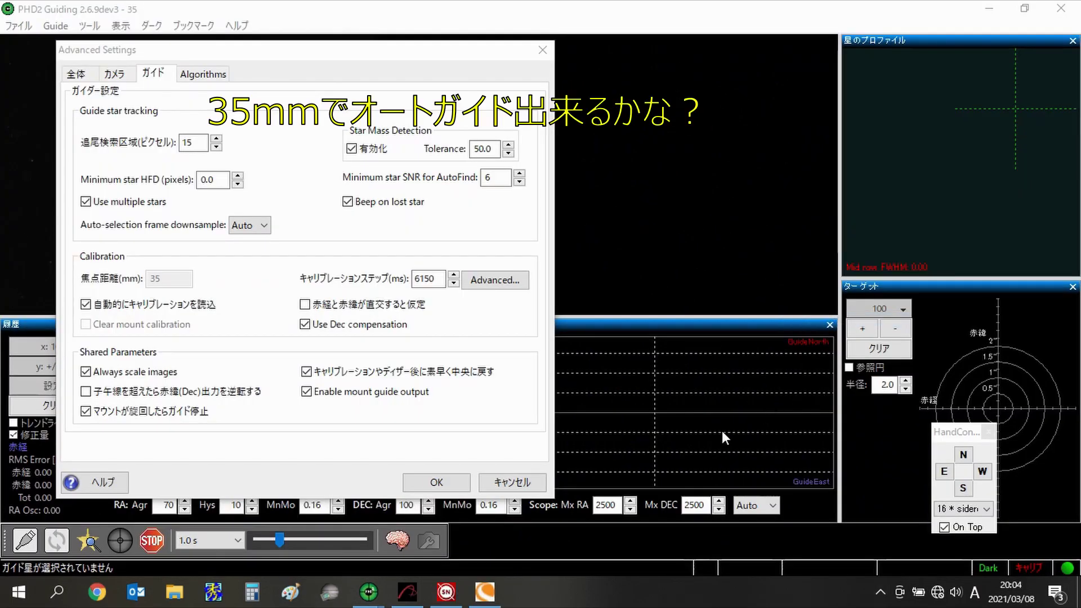
Step: Try to apply the PHD2 guiding settings with a 35 mm focal length, and cancel the Advanced Settings dialog
{"action": "left_click", "coordinate": [428, 483]}
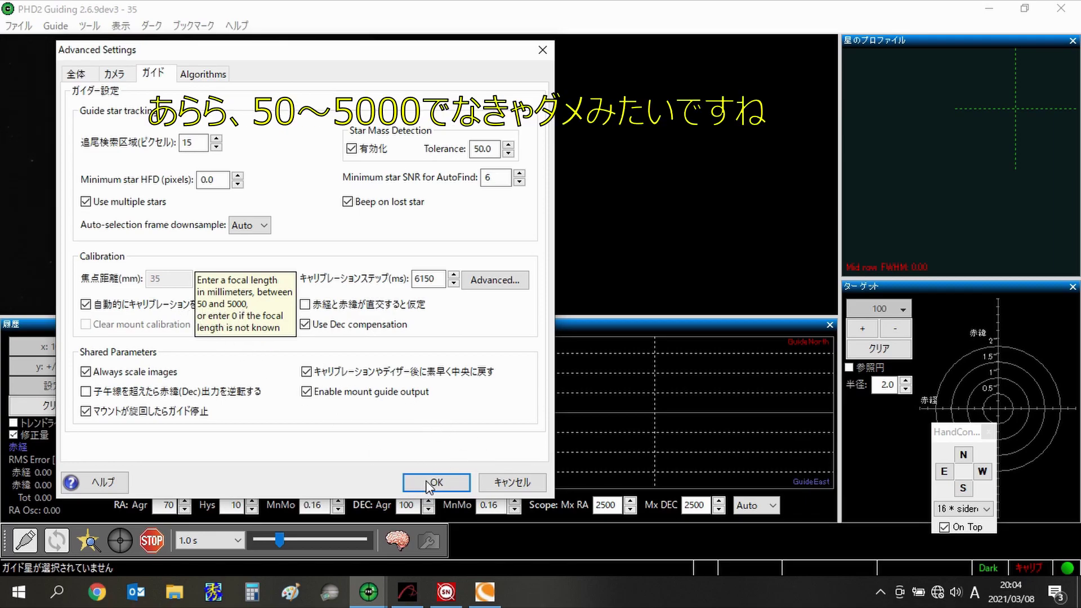
{"action": "left_click", "coordinate": [498, 485]}
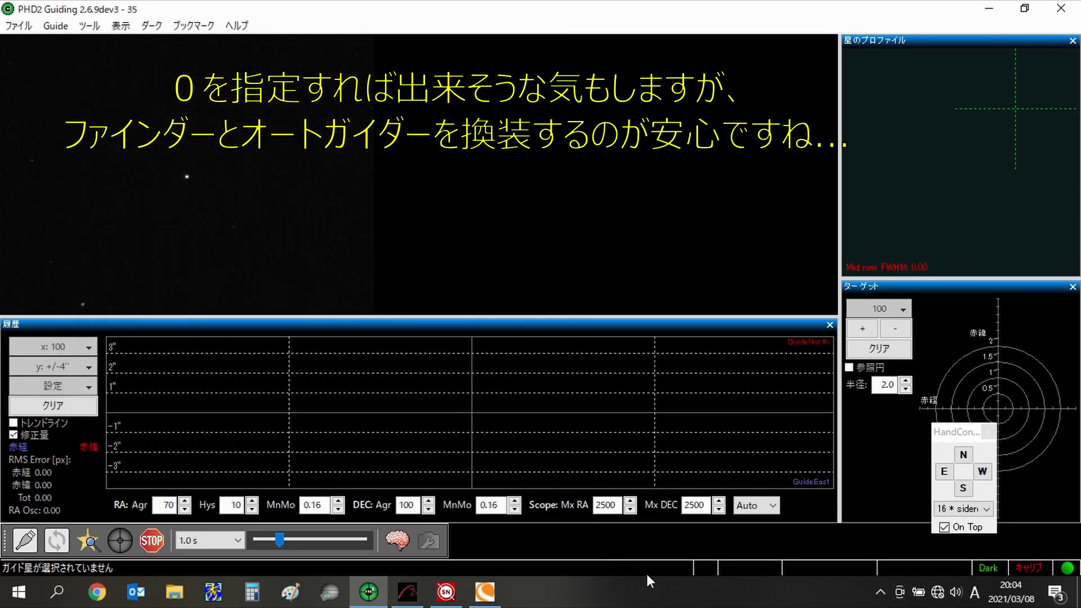